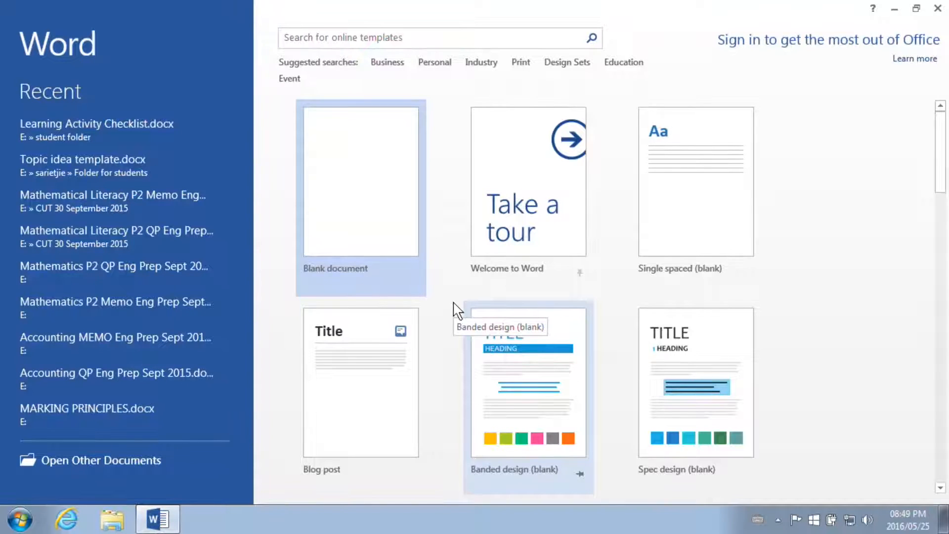
Step: Create a blank document and save it in the Lesson 1 folder of My Documents as "Science 101_Atoms_version 1"
left_click(372, 194)
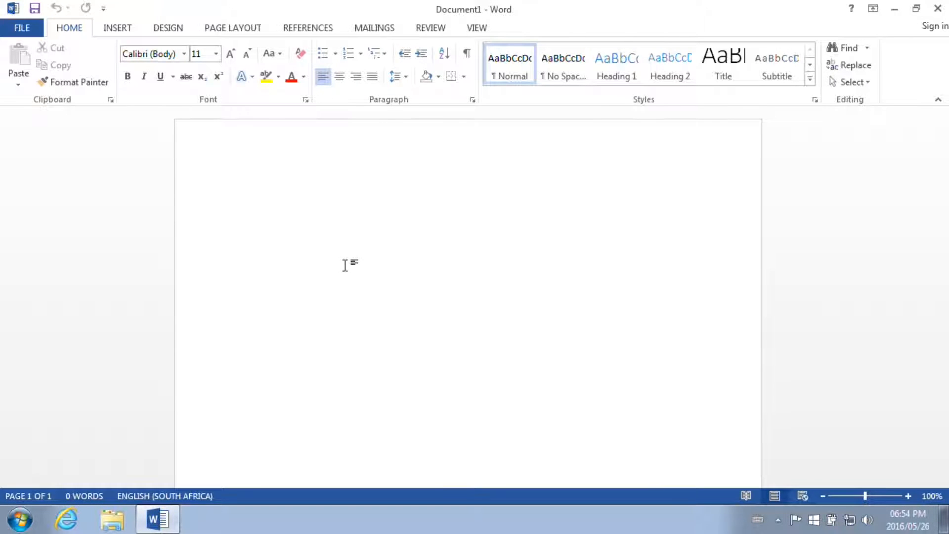
left_click(7, 30)
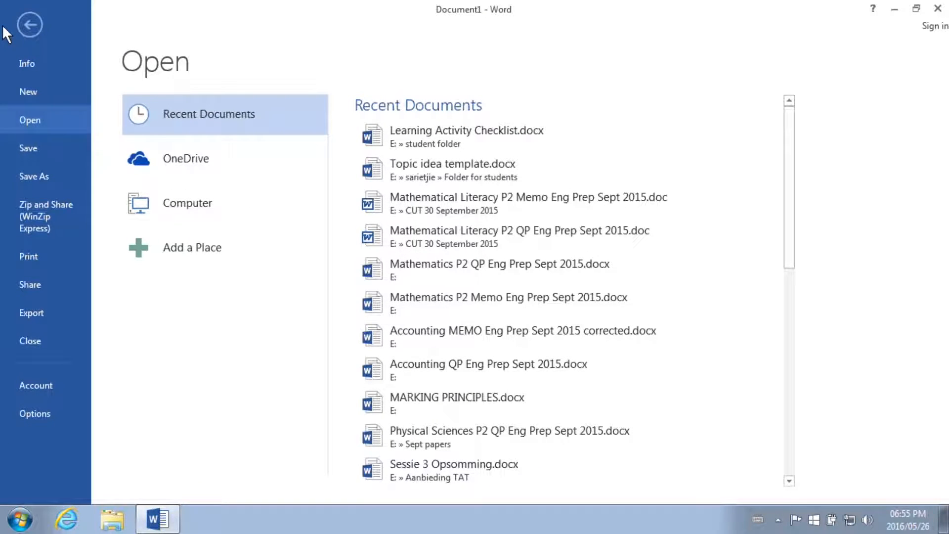
left_click(25, 178)
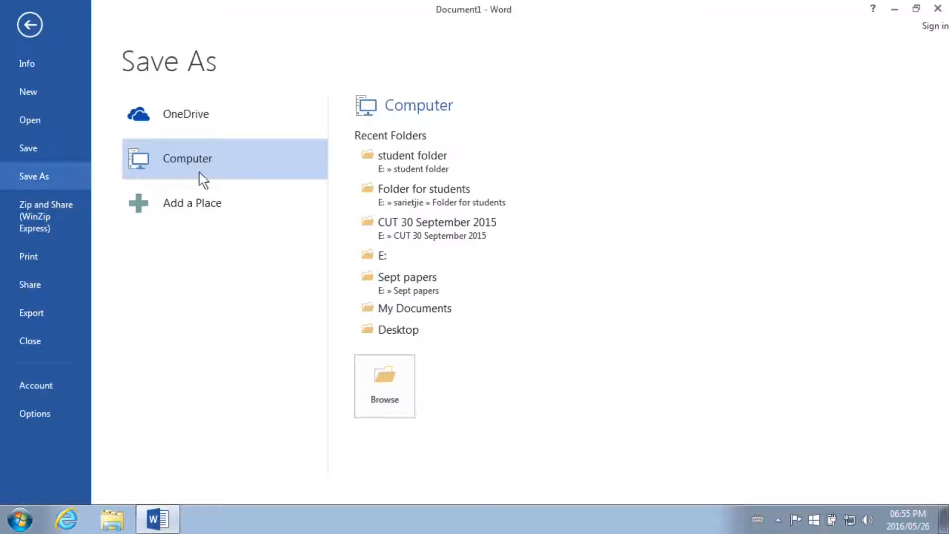
left_click(424, 308)
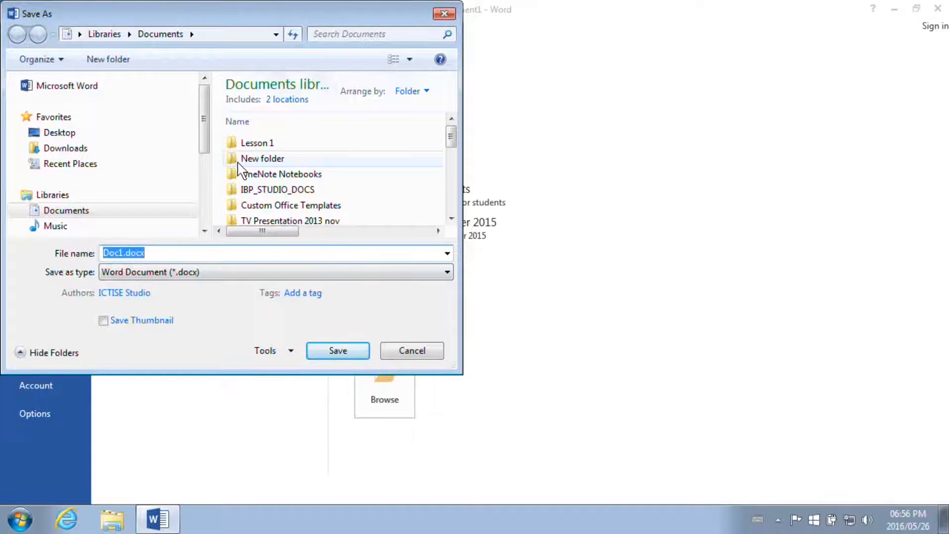
left_click(256, 149)
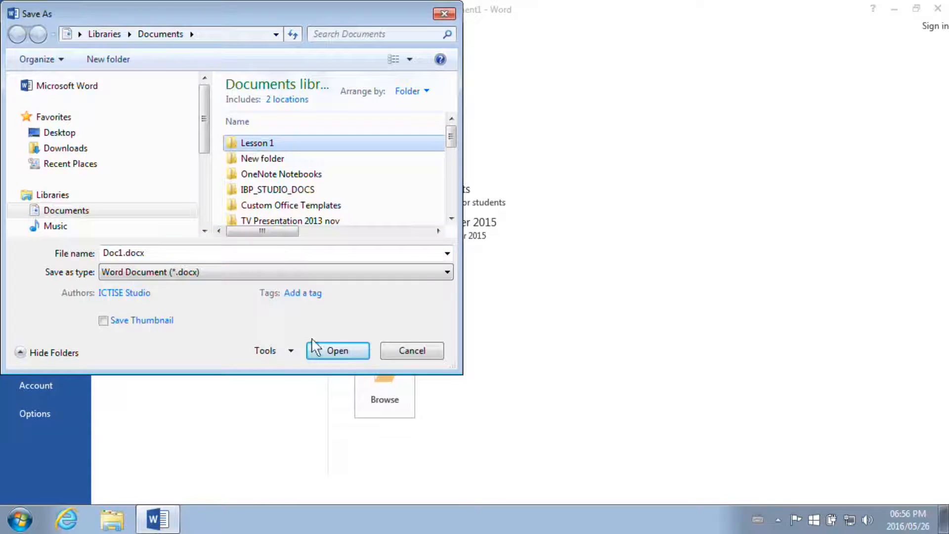
left_click(326, 352)
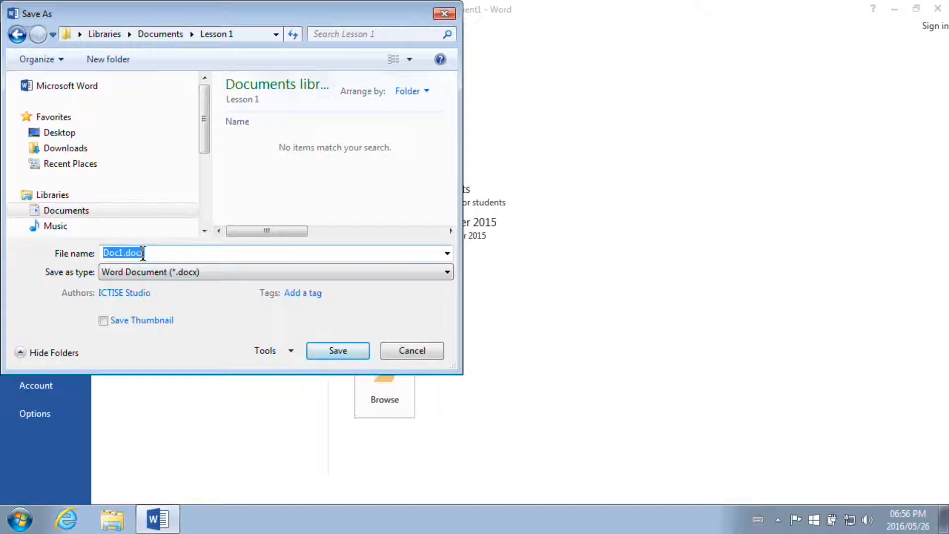
key("BackSpace")
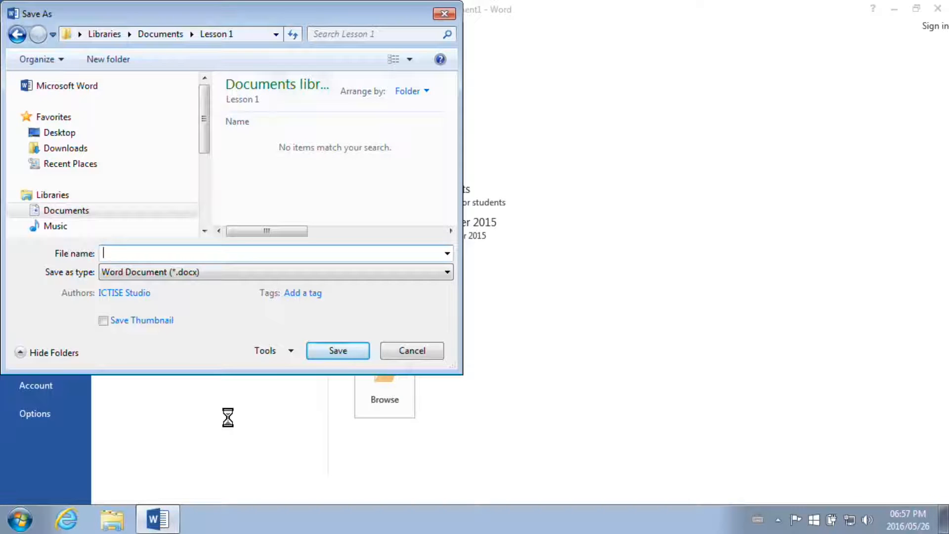
type("Science 101_Atoms_version 1")
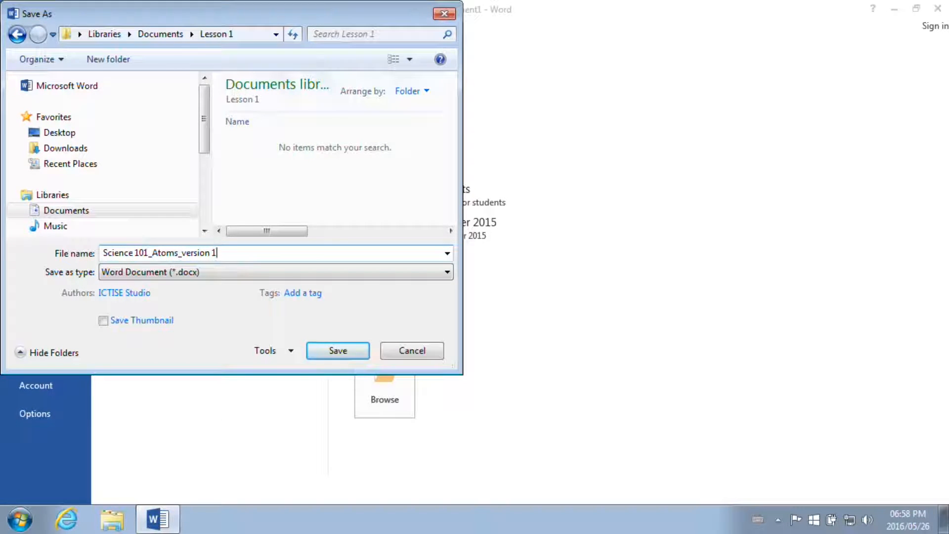
left_click(347, 350)
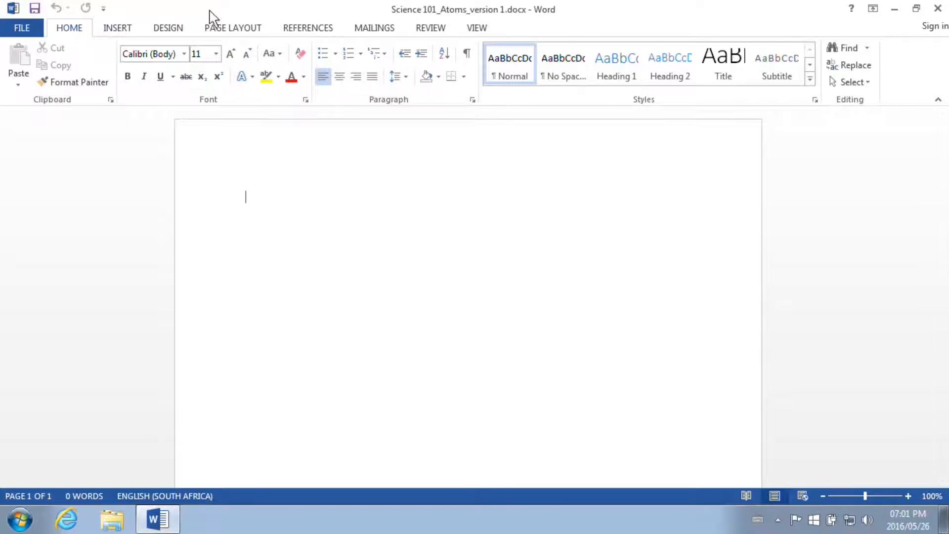
left_click(129, 30)
left_click(166, 31)
left_click(70, 30)
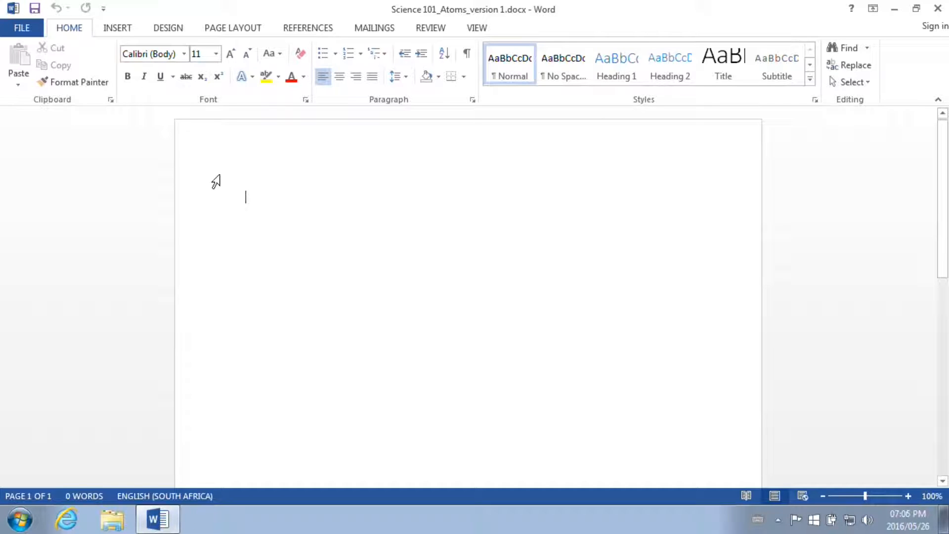
left_click(221, 53)
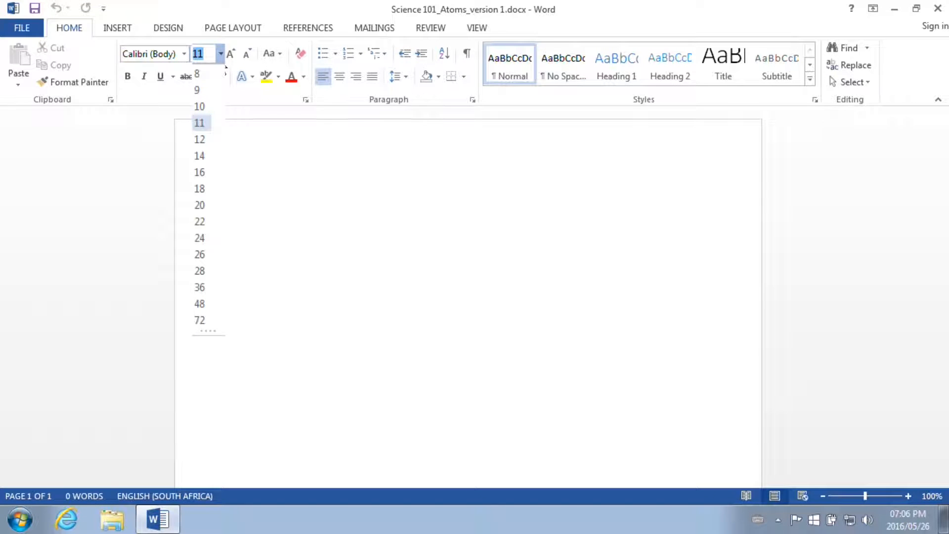
key("Escape")
left_click(272, 202)
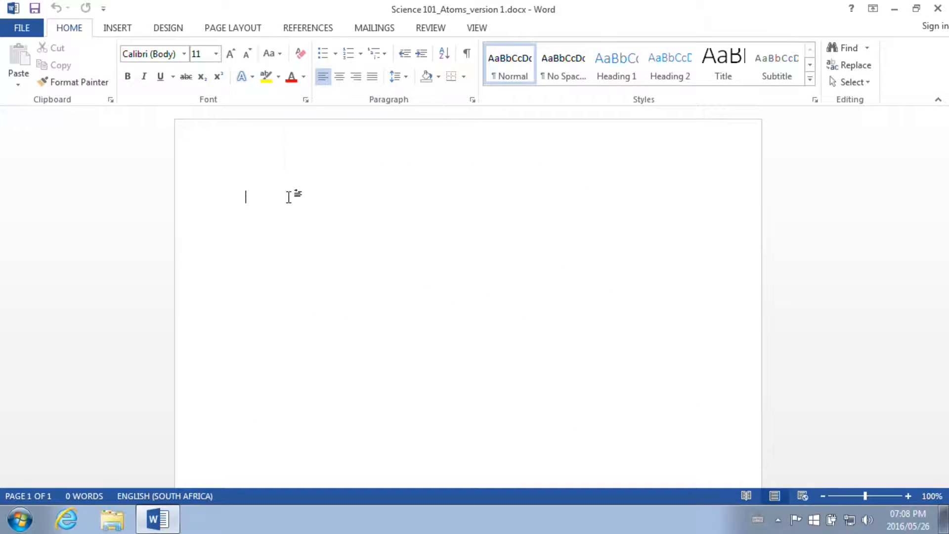
key("alt+h")
key("f")
key("c")
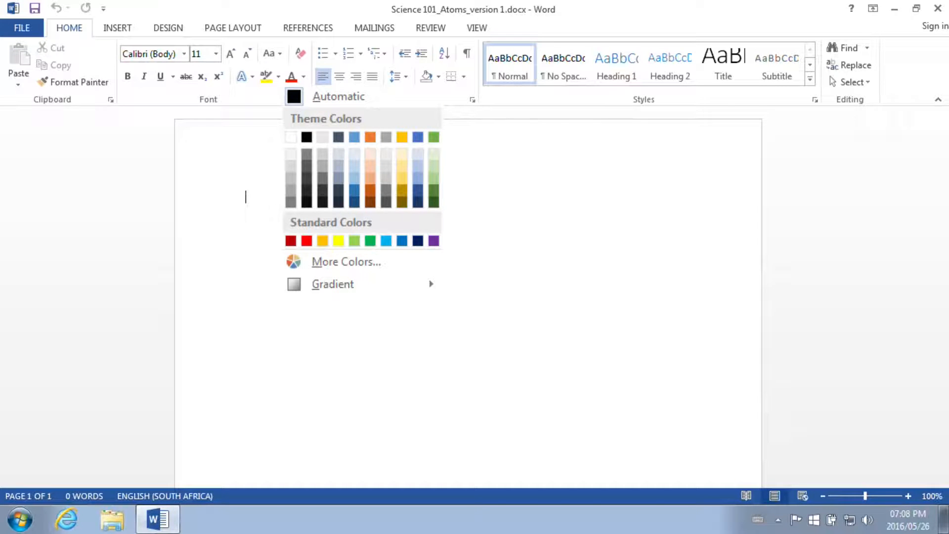
key("Escape")
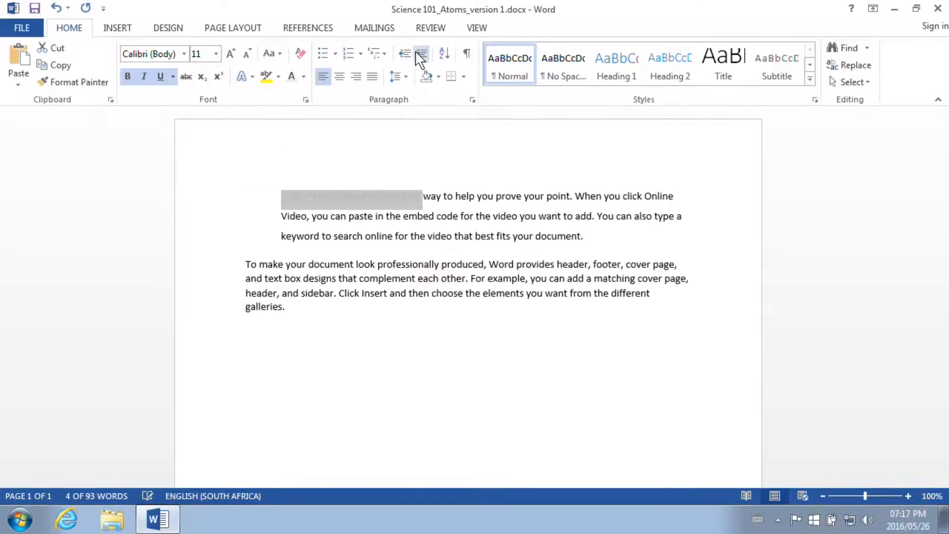
Step: Increase the first paragraph's indent, and format both paragraphs as a bulleted list and then as a numbered list
left_click(421, 53)
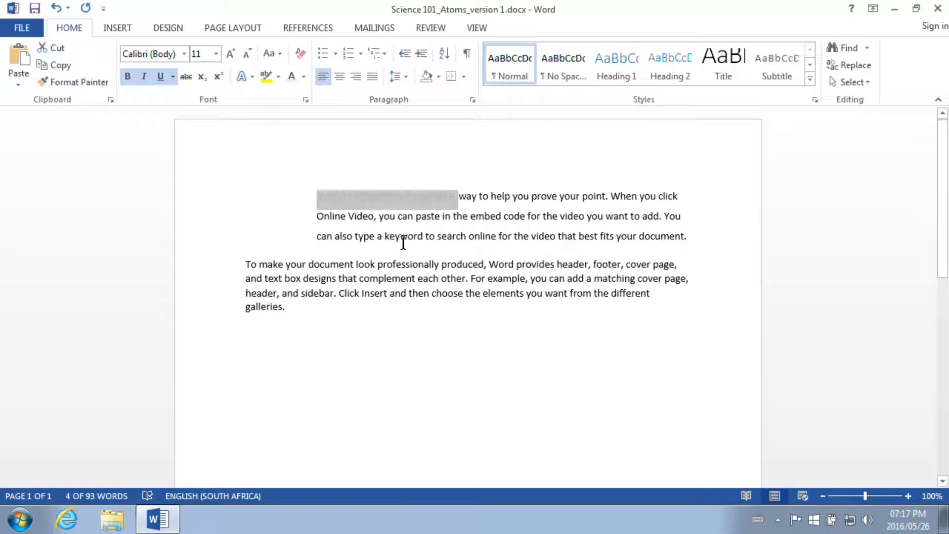
left_click(193, 207)
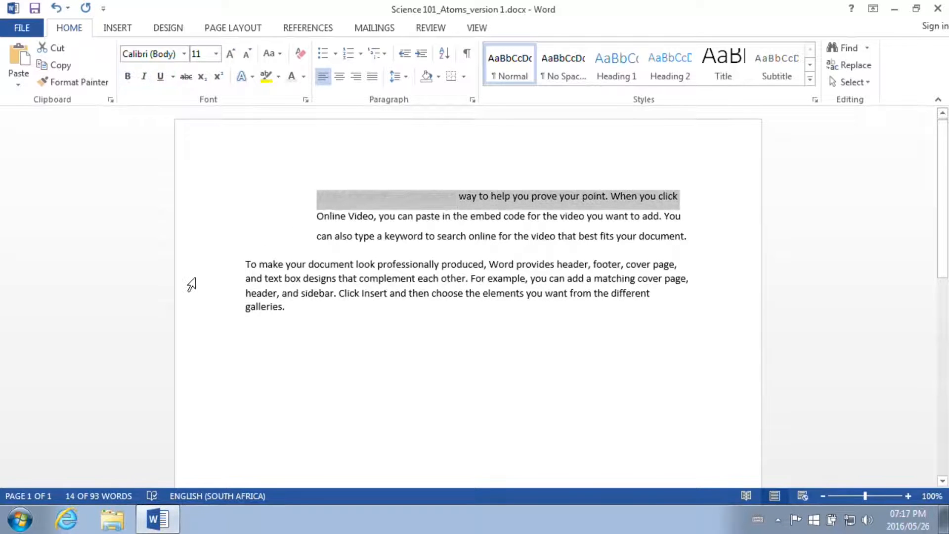
left_click_drag(191, 209, 199, 311)
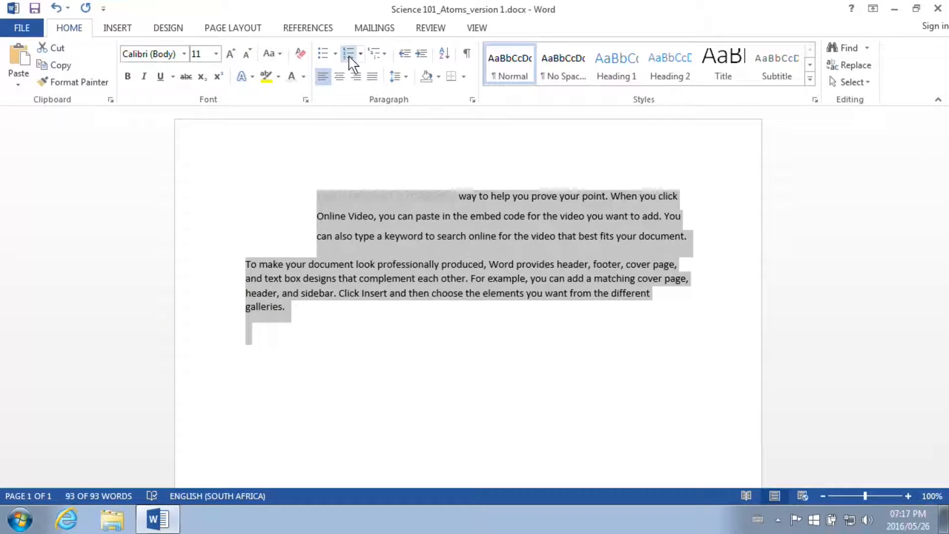
left_click(324, 53)
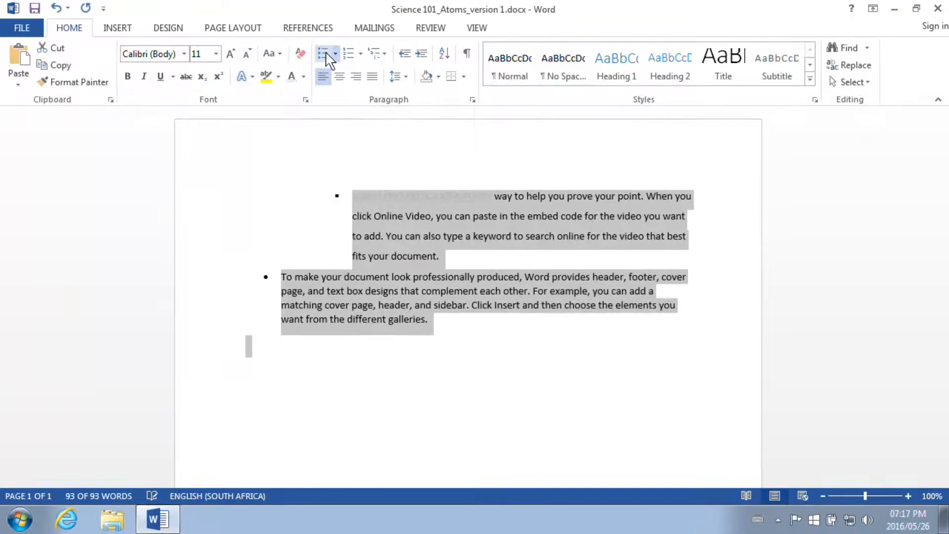
left_click(351, 55)
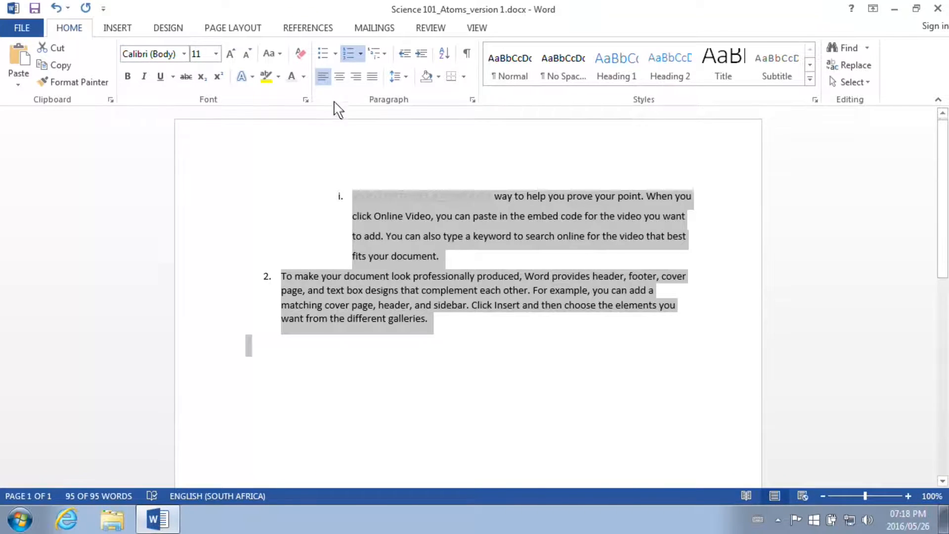
Step: Try justified, centred and right alignment on both selected paragraphs, ending with justified
key("ctrl+j")
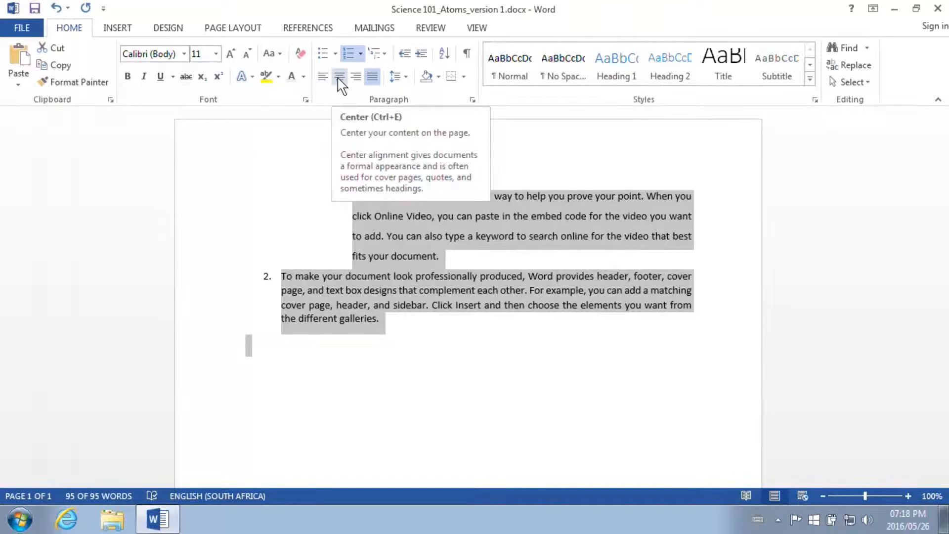
left_click(339, 79)
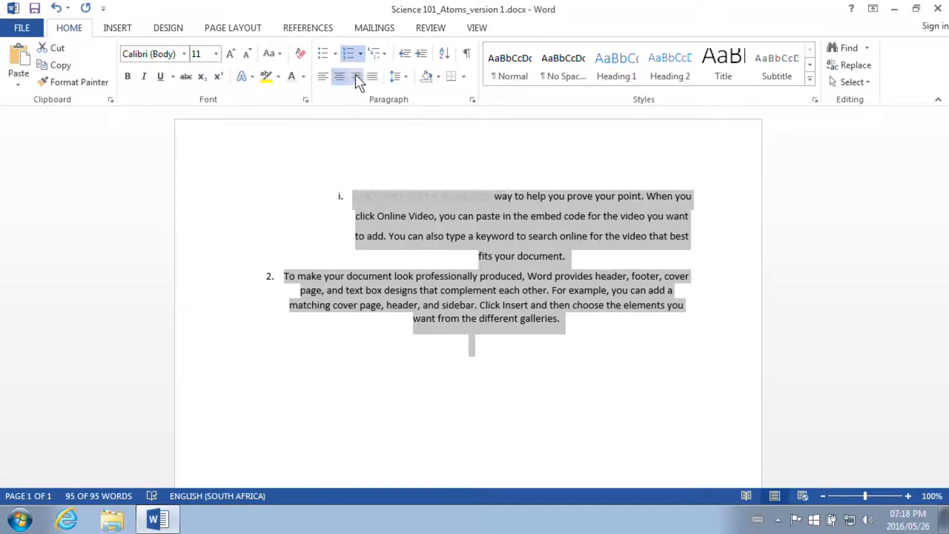
left_click(355, 77)
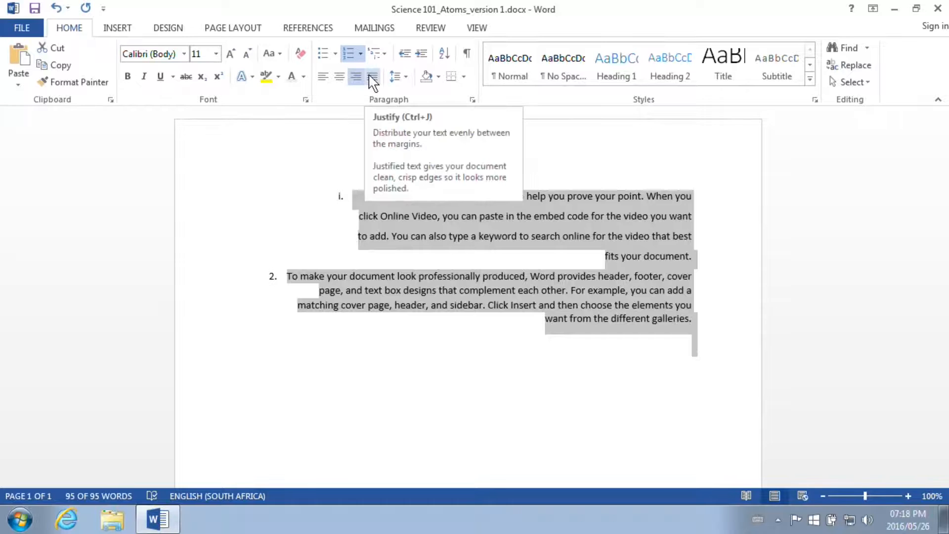
left_click(372, 82)
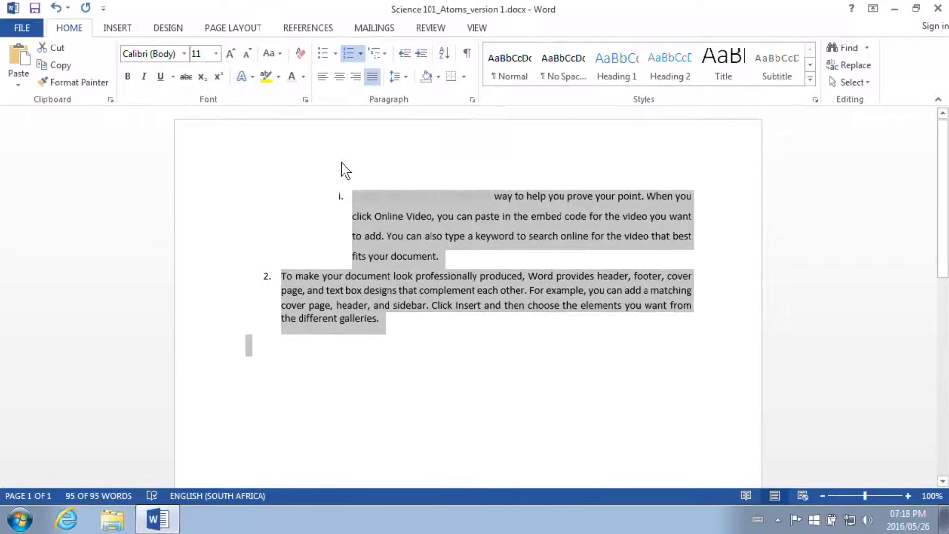
Step: Undo the alignment, list and indent changes made to the two paragraphs
key("ctrl+z")
key("ctrl+z")
key("ctrl+z")
key("ctrl+z")
key("ctrl+z")
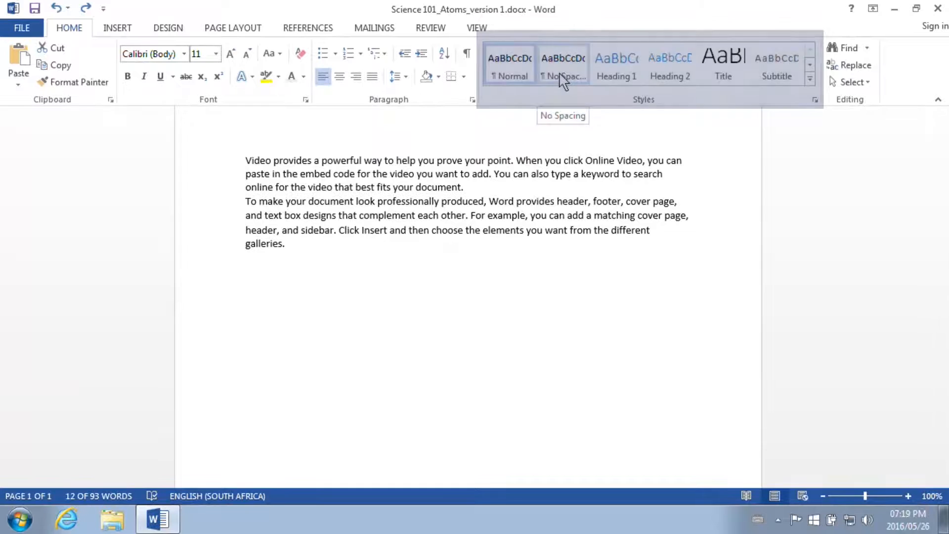
Step: Replace occurrences of "video" with "lecture" one at a time using Find and Replace
left_click(377, 270)
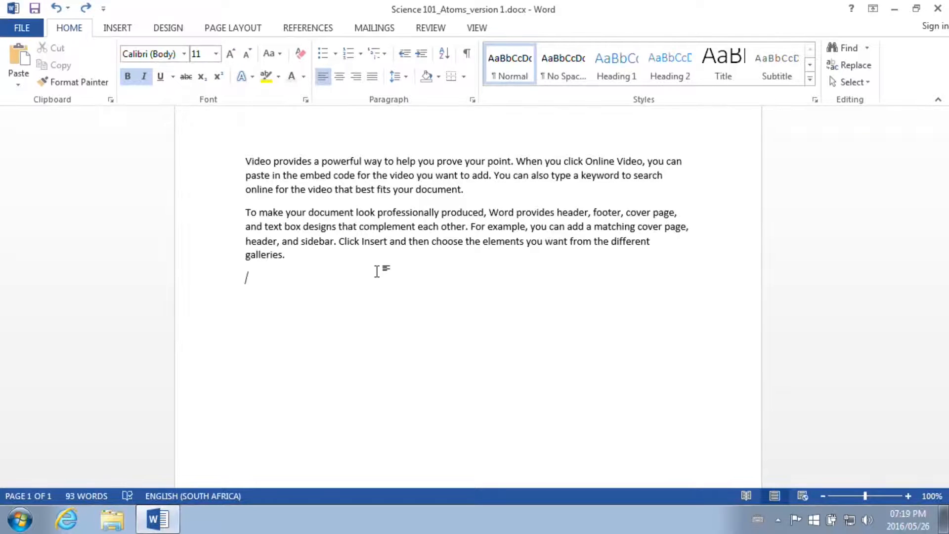
left_click(866, 66)
left_click(446, 157)
type("lecture")
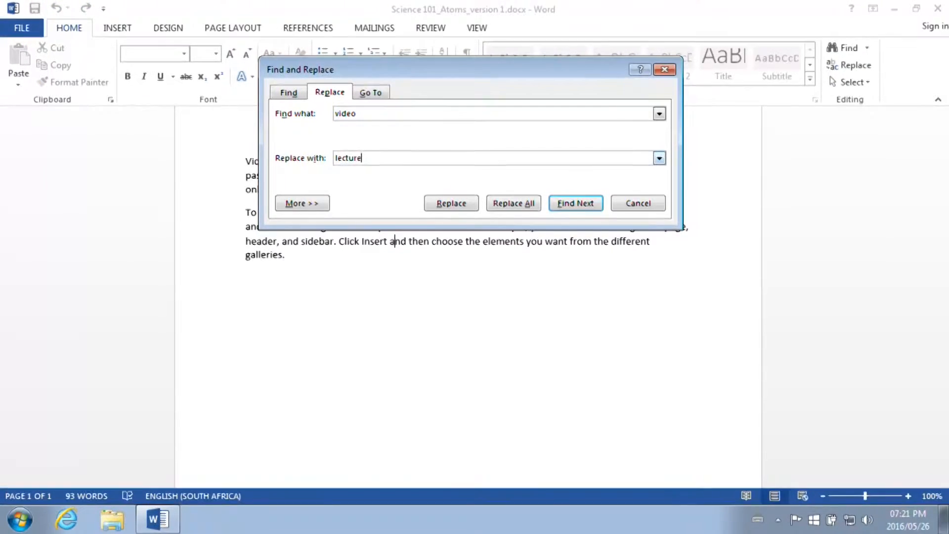
left_click(451, 203)
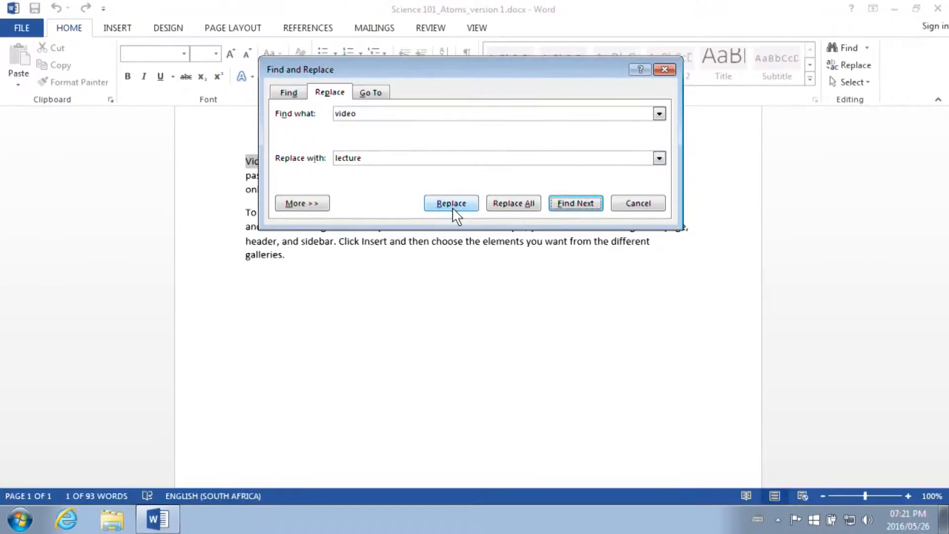
left_click(475, 209)
left_click(462, 321)
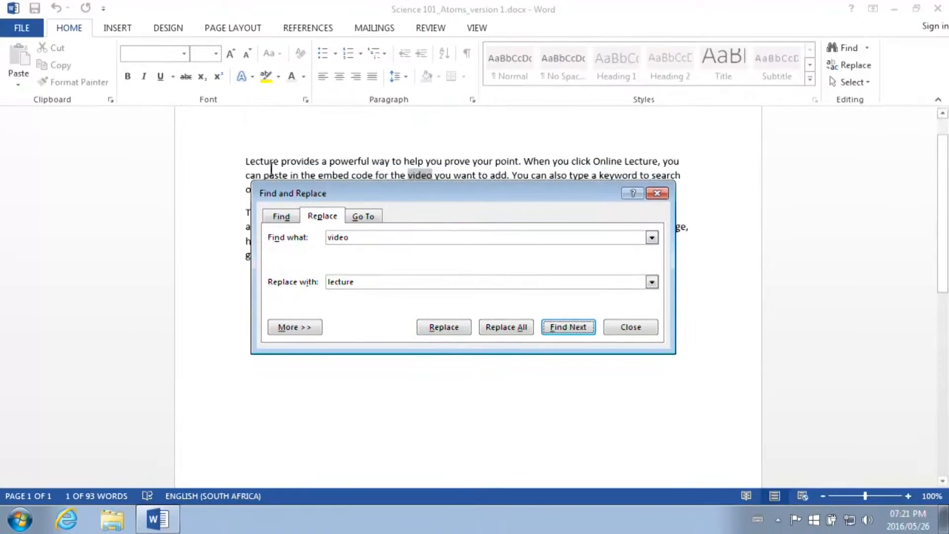
left_click(443, 326)
key("Escape")
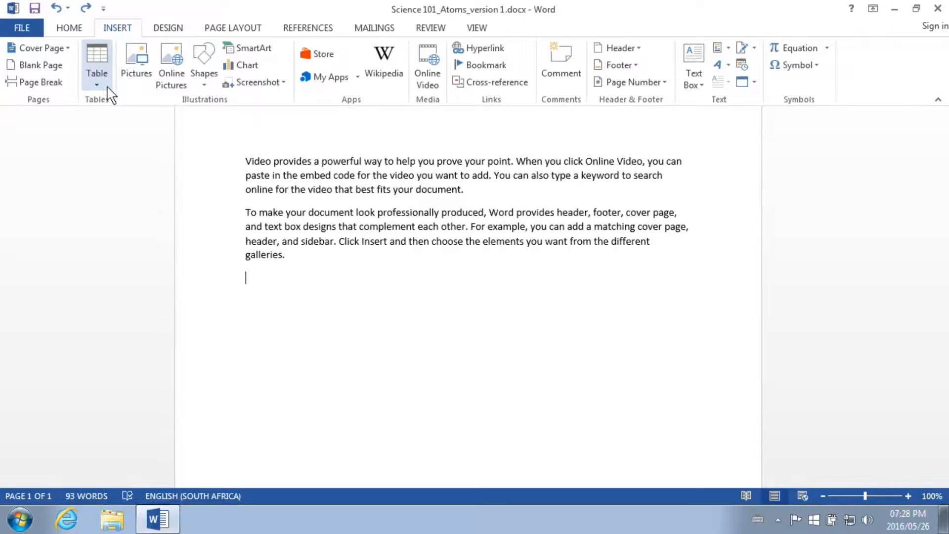
Step: Insert a table with 2 columns and 5 rows below the second paragraph
left_click(102, 80)
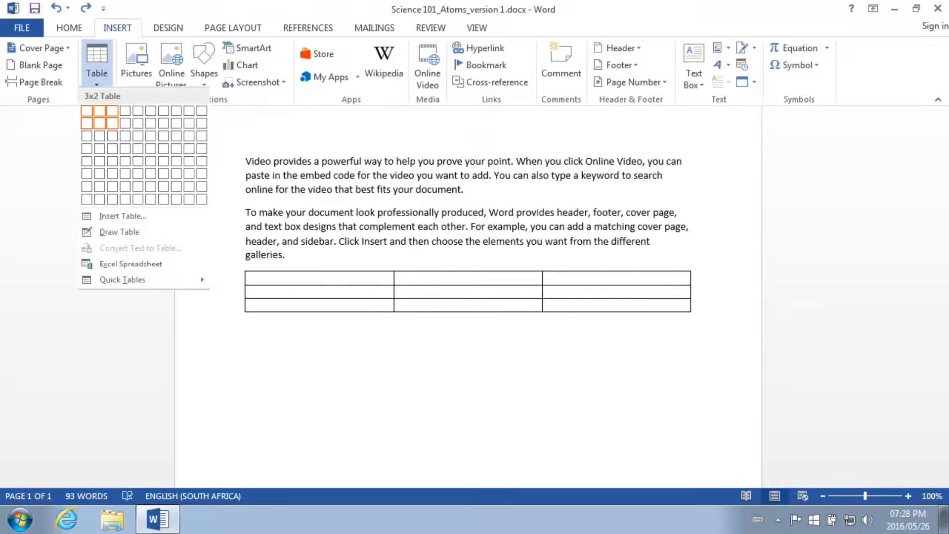
left_click(122, 216)
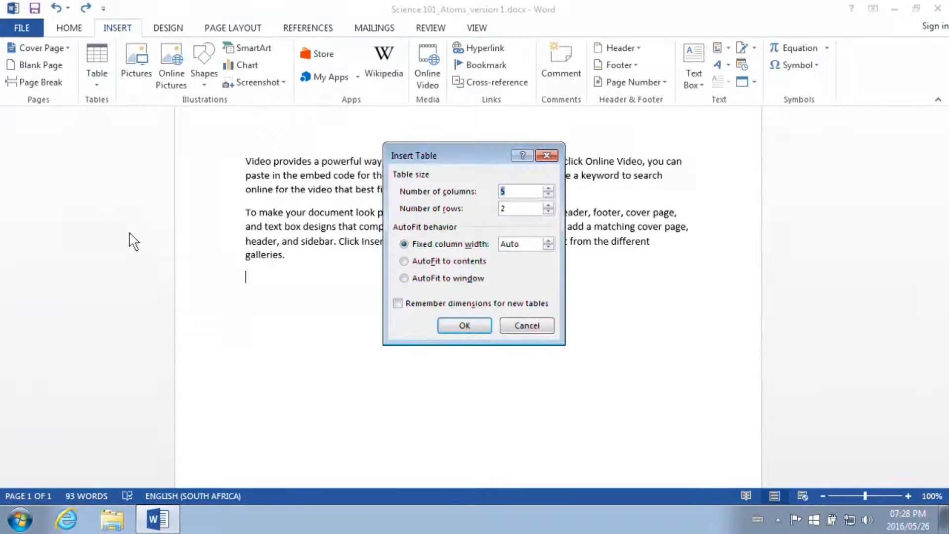
left_click(548, 195)
left_click(548, 205)
left_click(548, 206)
left_click(547, 205)
left_click(464, 325)
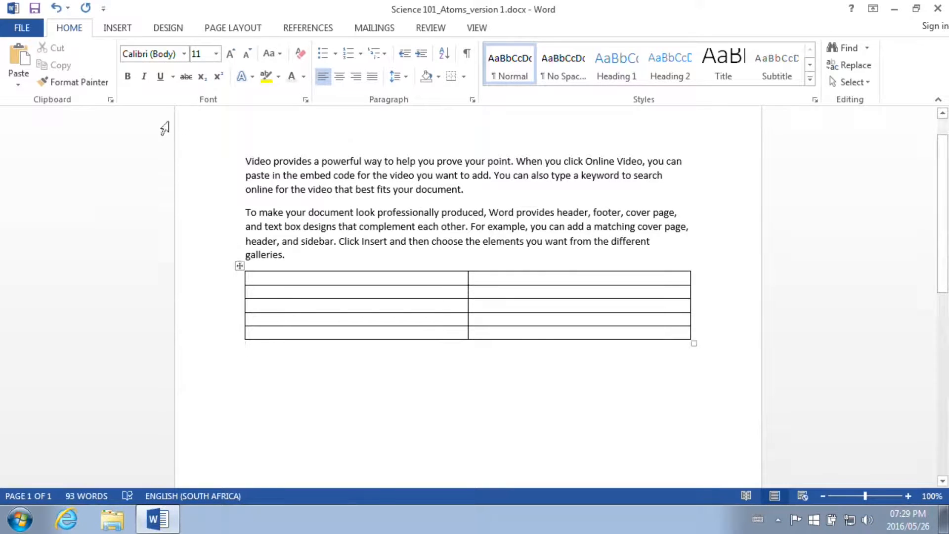
Step: Insert the picture Snapshot000000.jpg from the 20120717-0 folder below the table and shrink it proportionally to a little over half its width
left_click(122, 28)
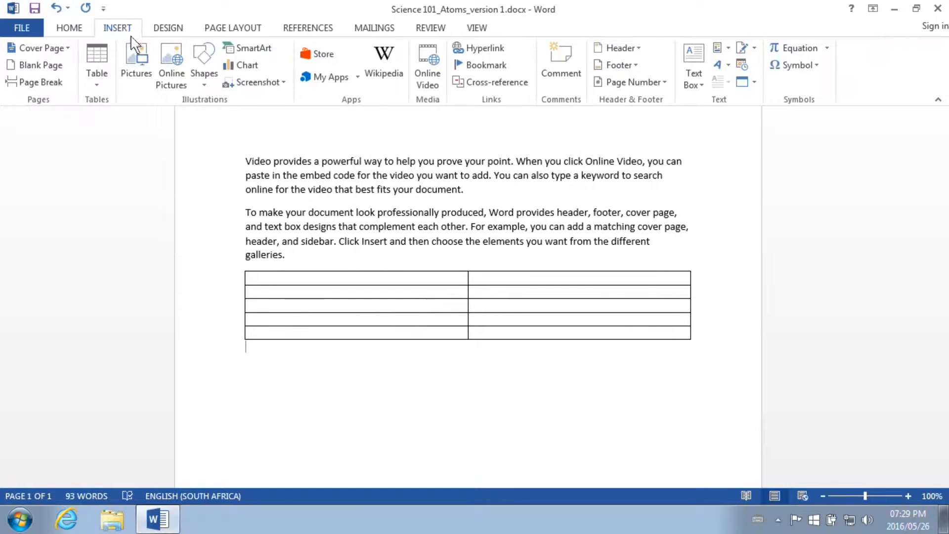
left_click(137, 64)
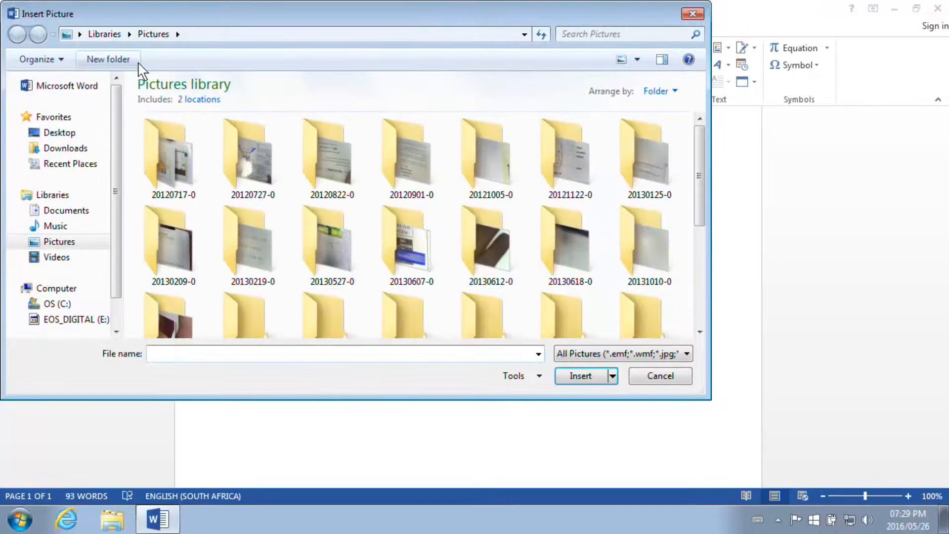
double_click(161, 144)
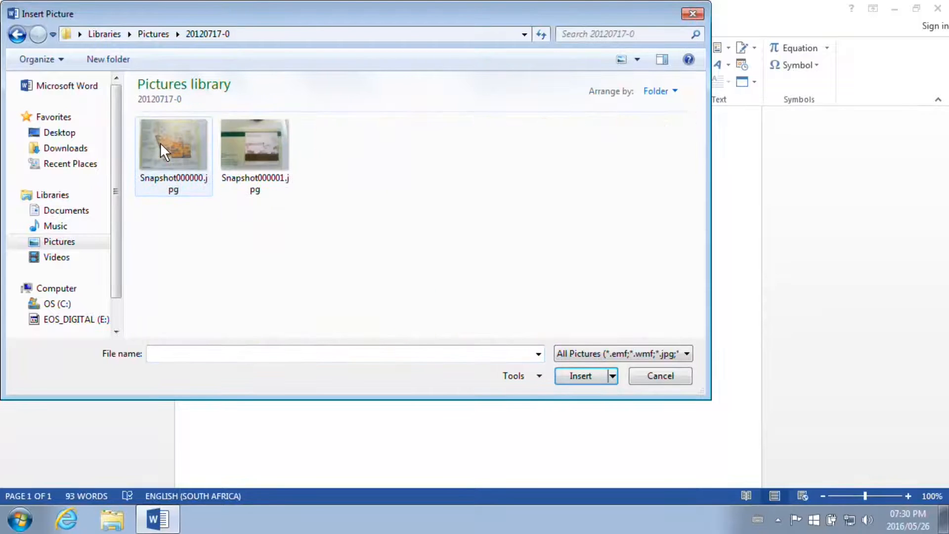
left_click(161, 144)
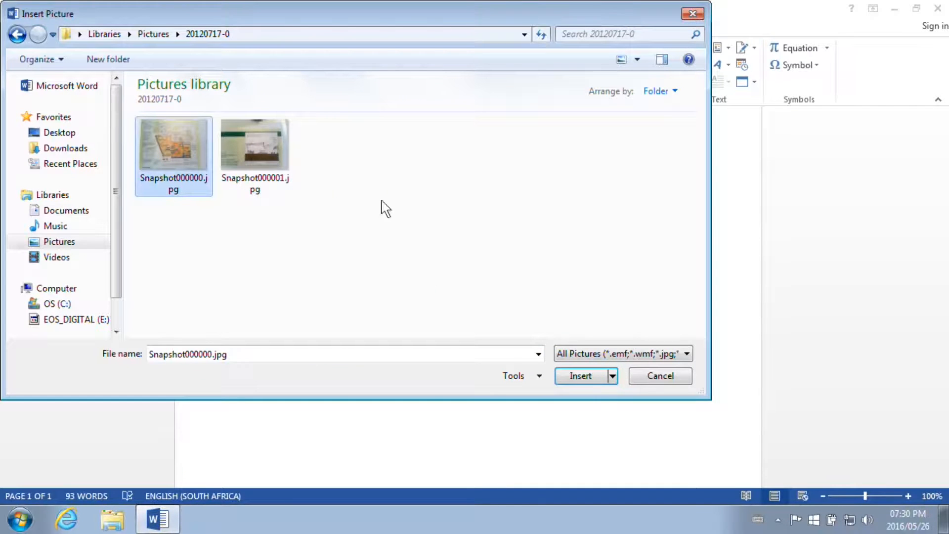
left_click(571, 373)
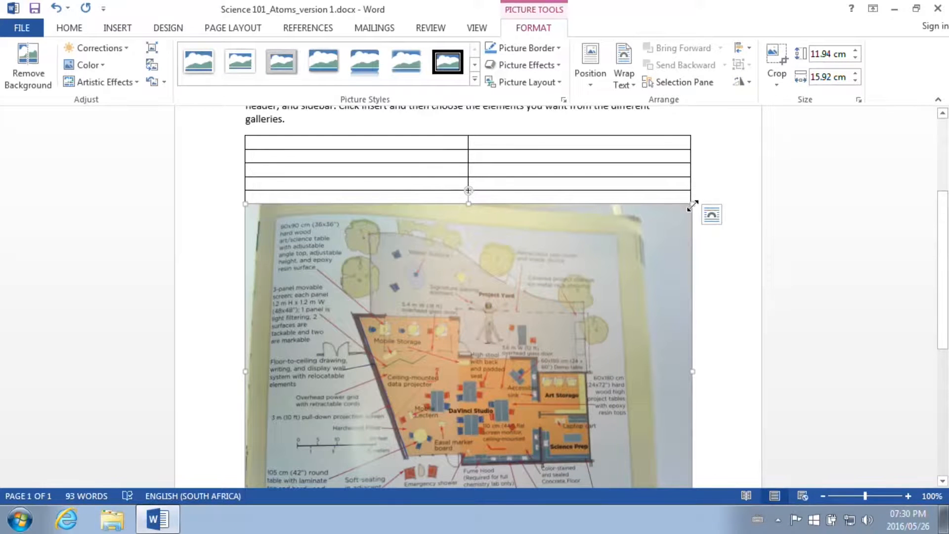
left_click_drag(530, 329, 500, 360)
left_click(500, 361)
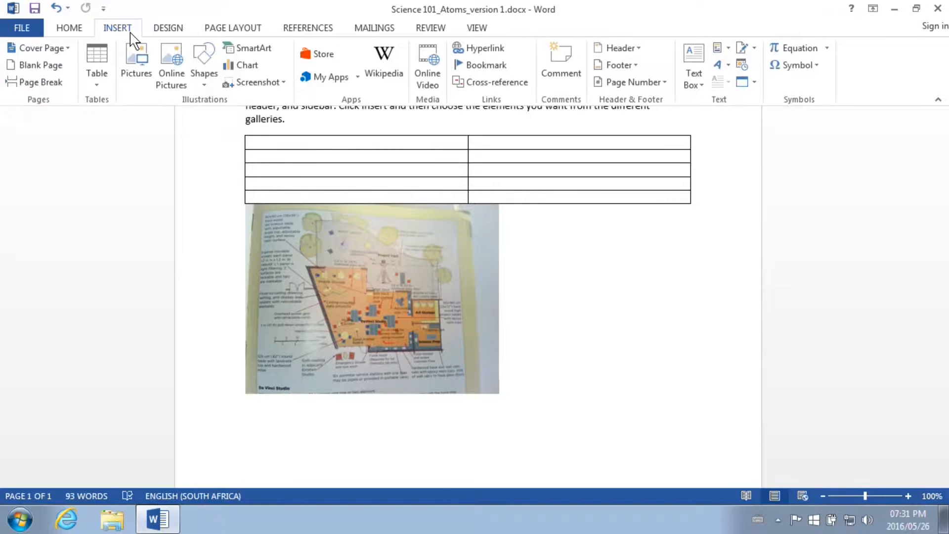
Step: Search Bing for an online picture of "cats" and insert the first kitten image into the document
left_click(173, 50)
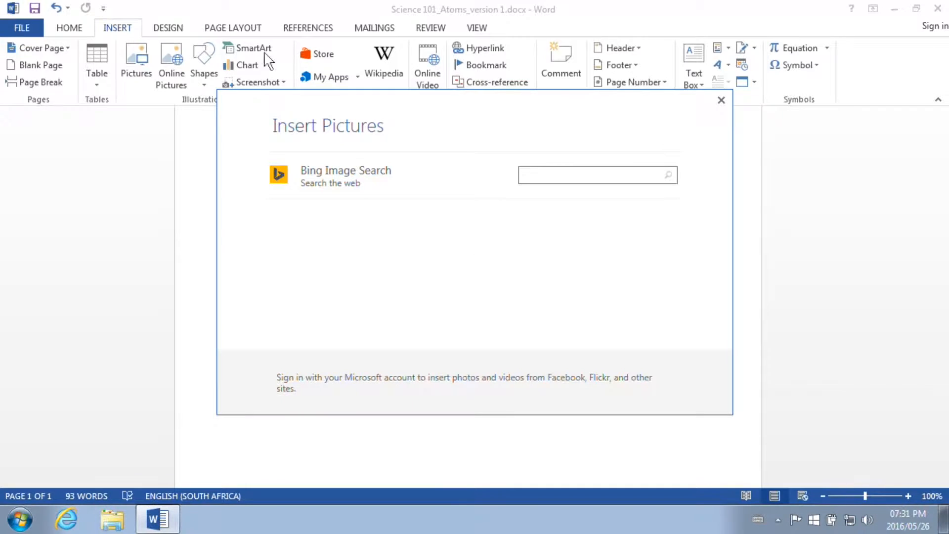
left_click(615, 179)
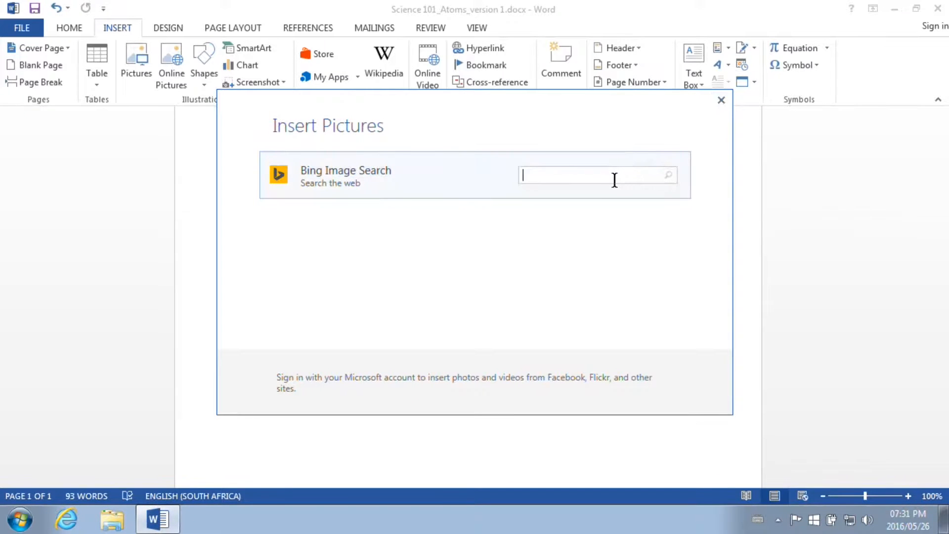
type("cats")
key("Return")
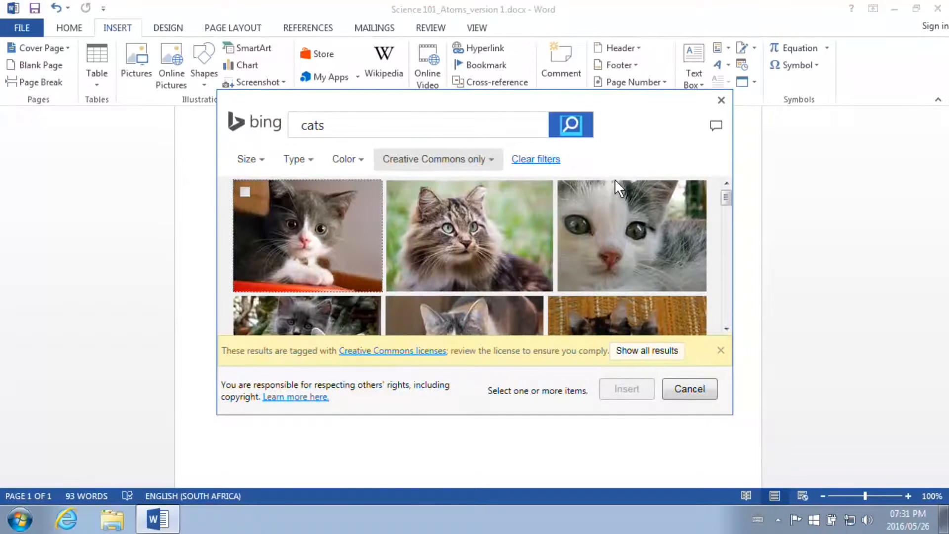
left_click(339, 255)
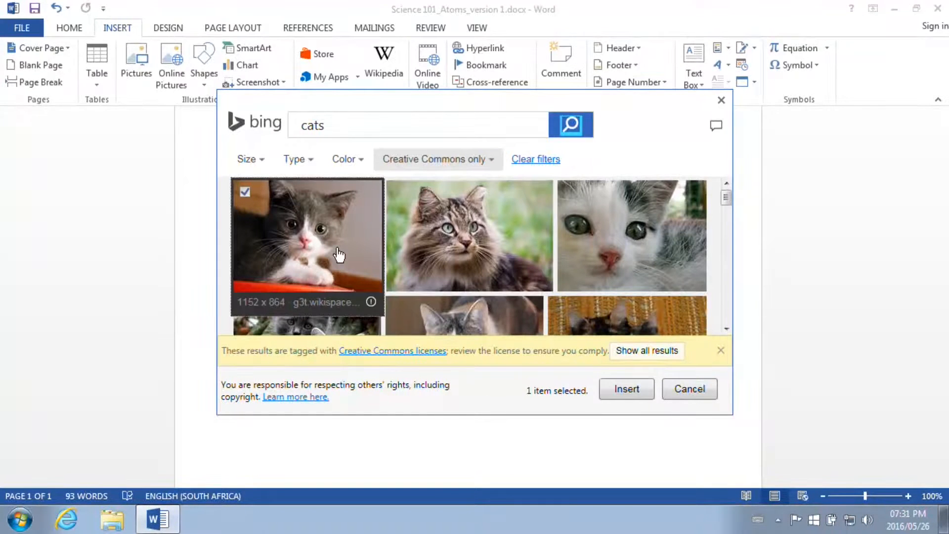
left_click(649, 395)
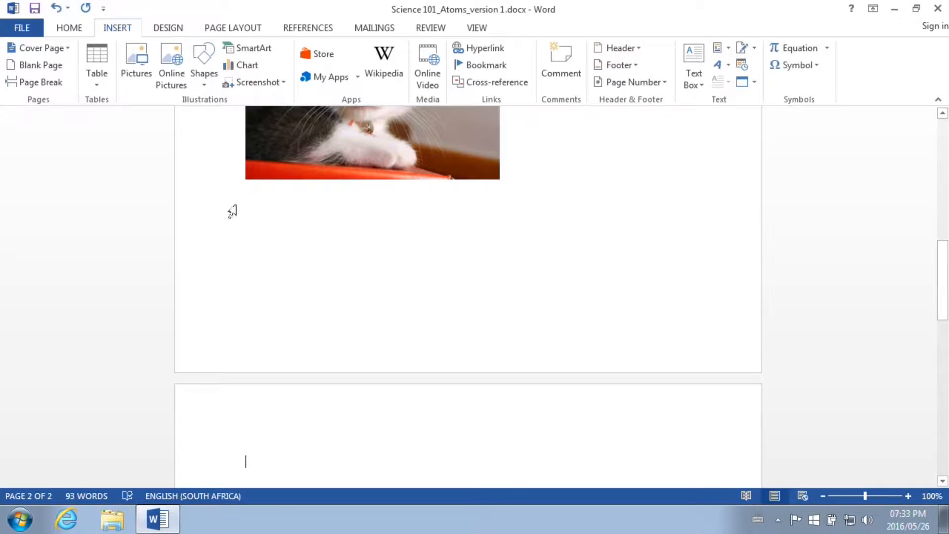
Step: Draw a blue circle about 4.68 cm in diameter on the blank second page, and undo it
left_click(198, 74)
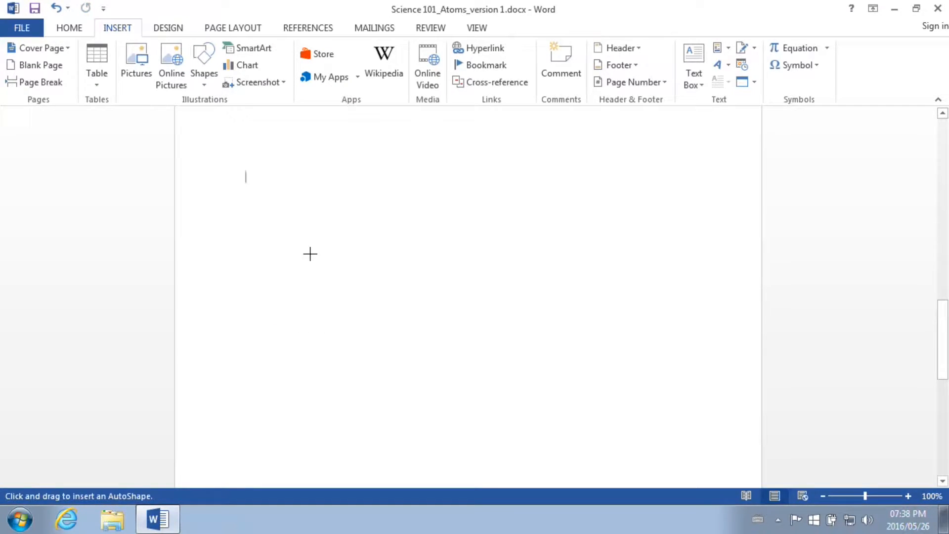
left_click_drag(310, 254, 442, 385)
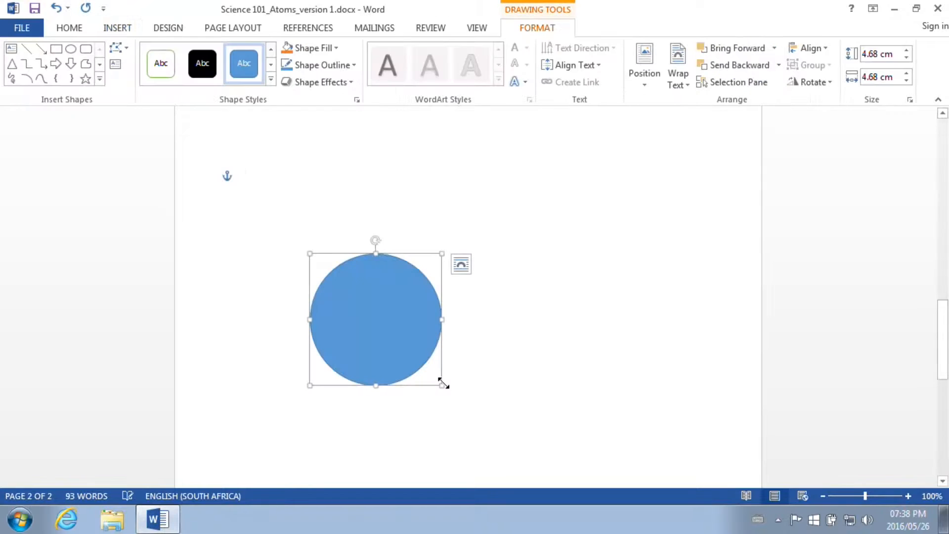
key("ctrl+z")
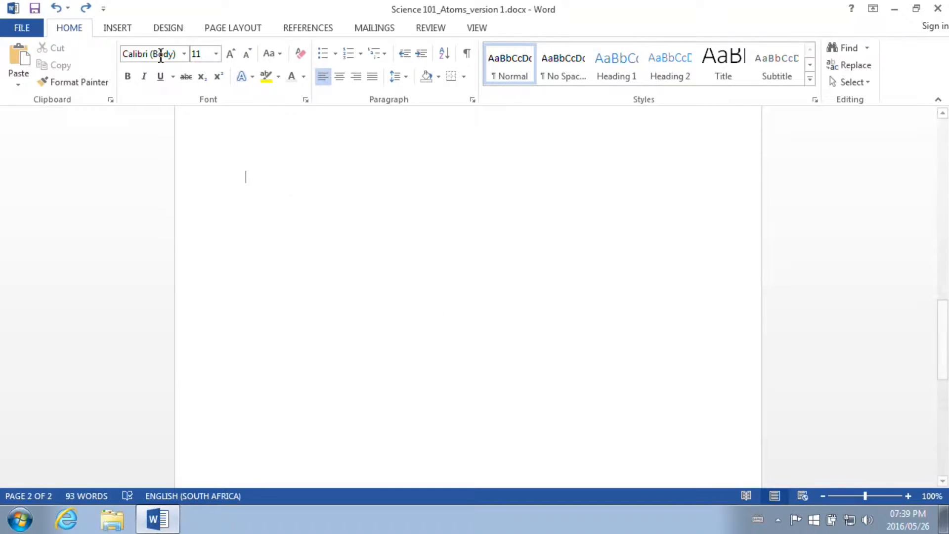
Step: Insert a Basic Block List SmartArt graphic on the second page
left_click(119, 30)
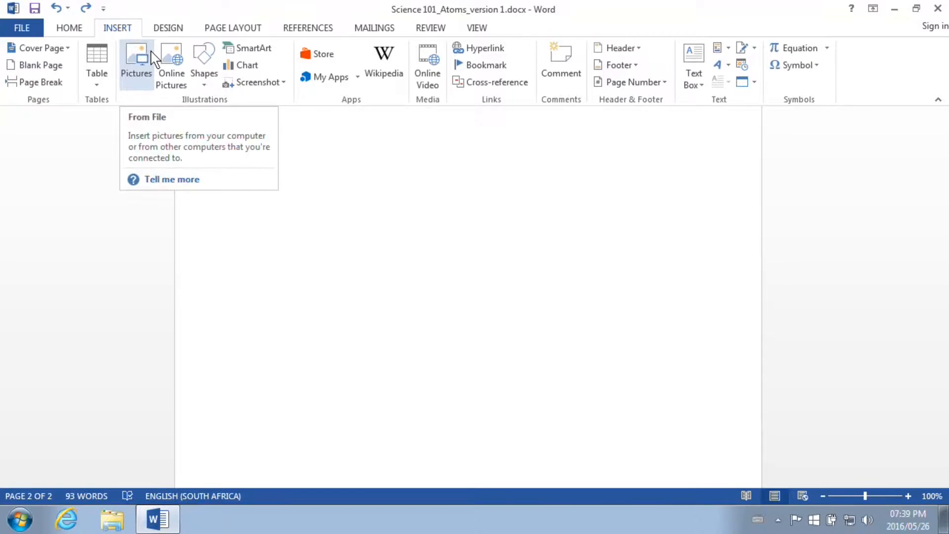
left_click(249, 48)
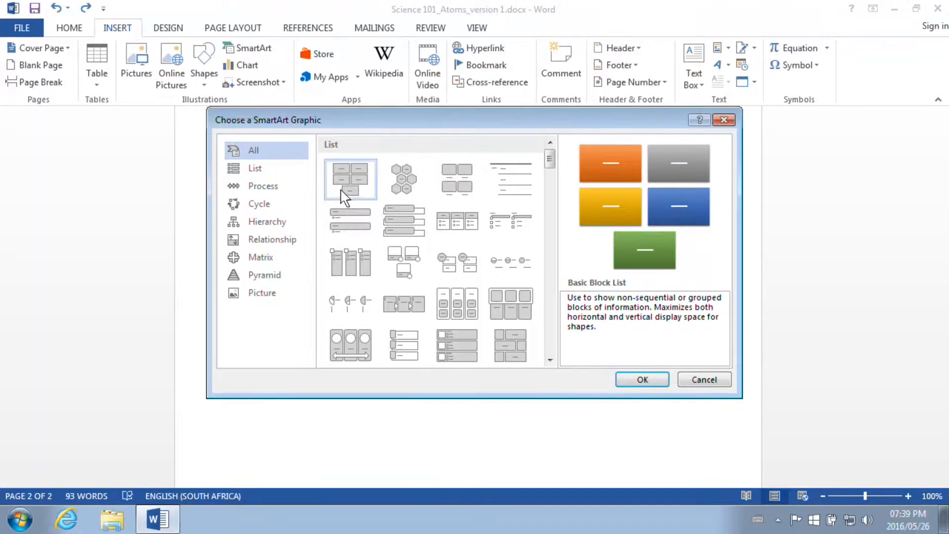
left_click(640, 381)
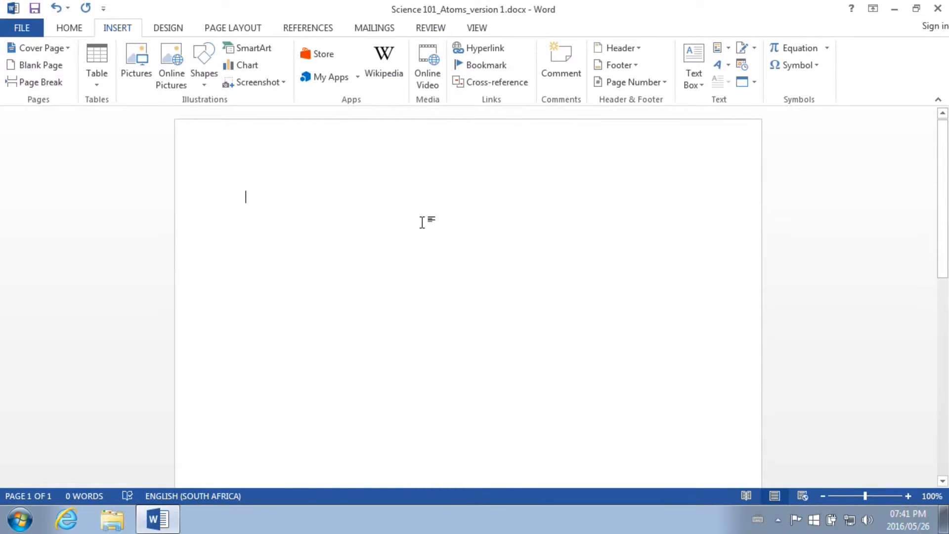
Step: Insert a new empty equation in the blank document, and undo it
left_click(788, 42)
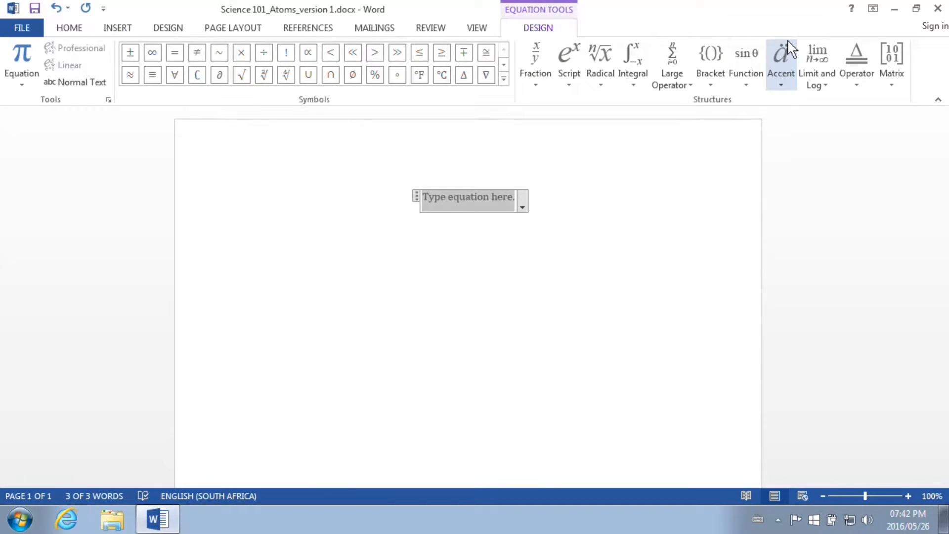
key("ctrl+z")
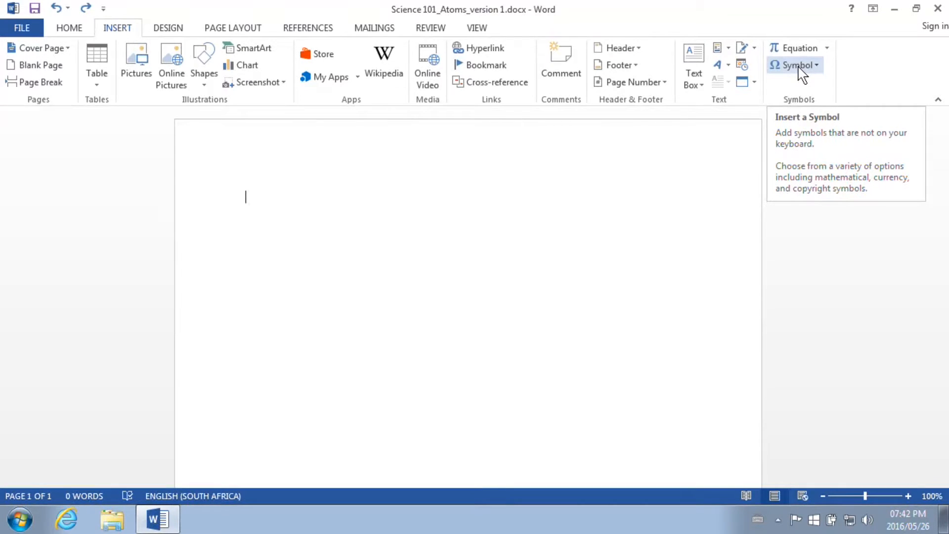
Step: Look through the symbols available for insertion into the document
left_click(798, 66)
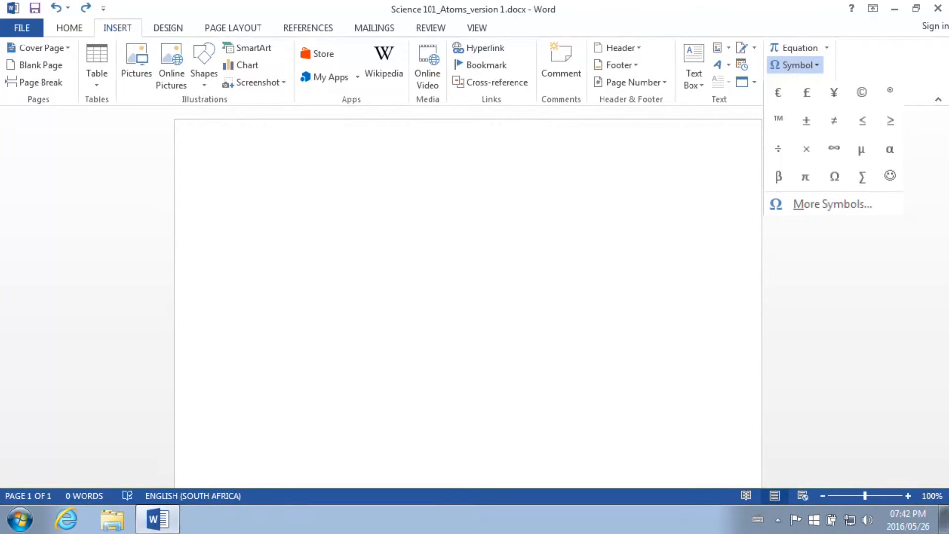
key("m")
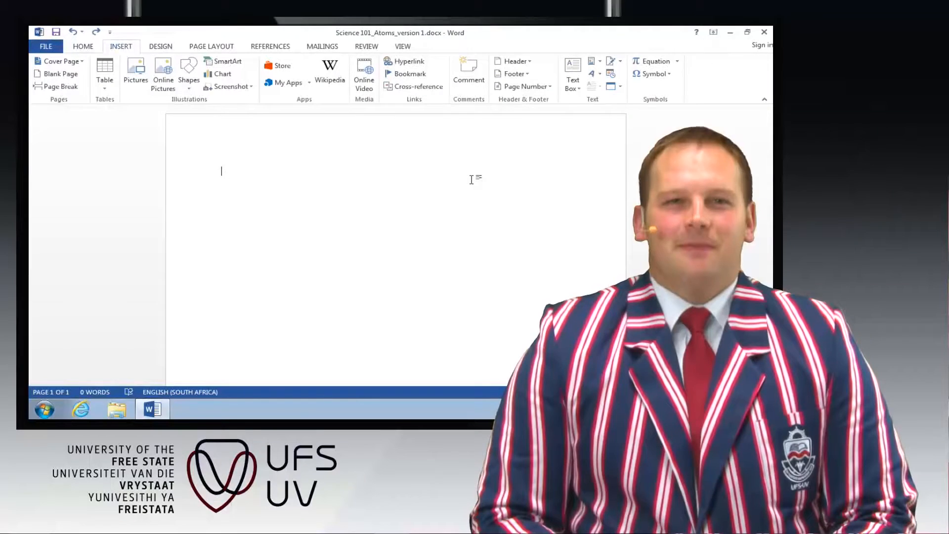